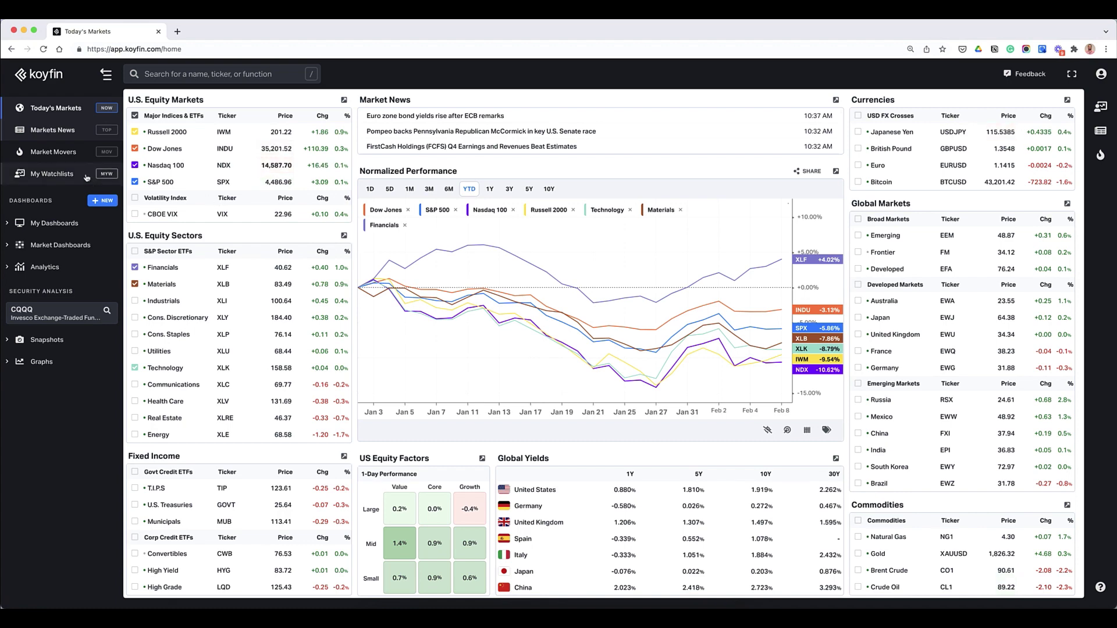
- Open Market News, browse the Global Markets and Corporate Events tabs, and begin a new news screen
click(53, 132)
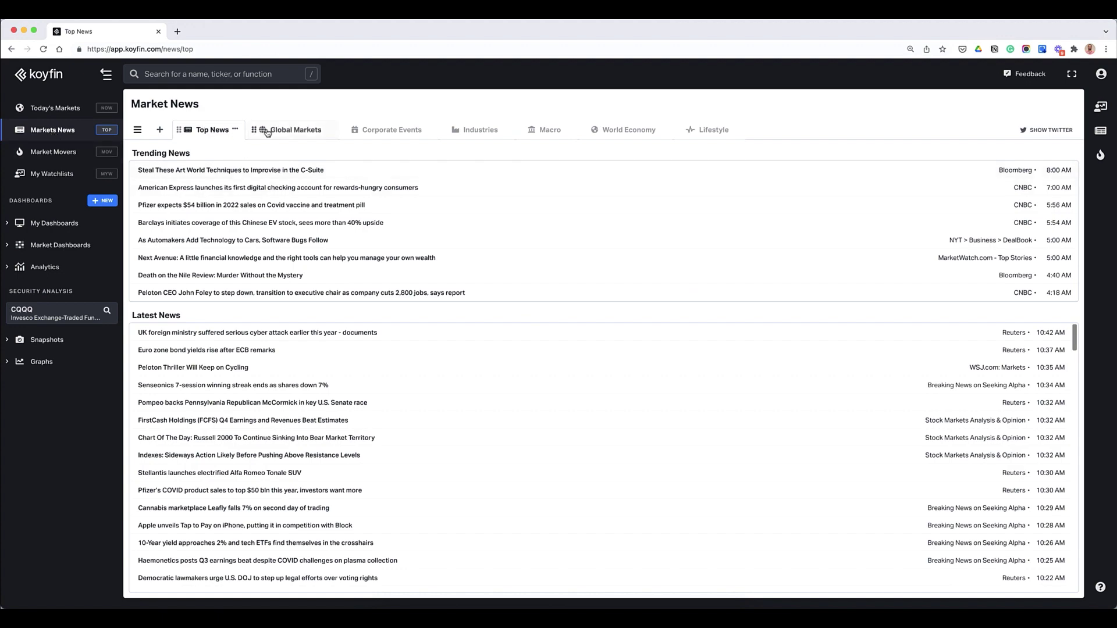
click(287, 133)
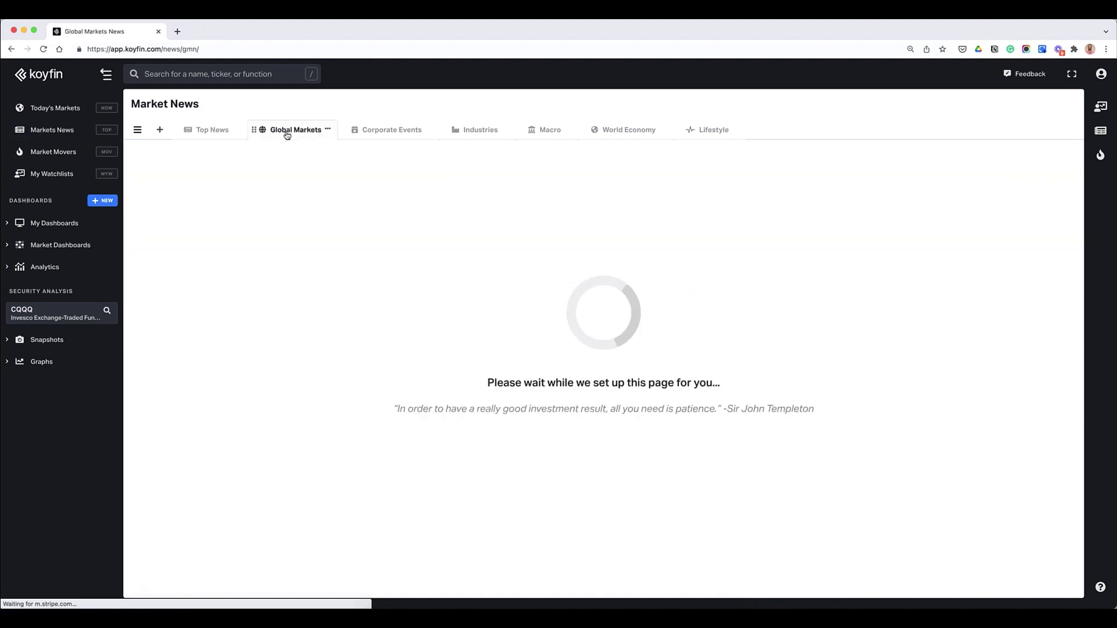
click(403, 131)
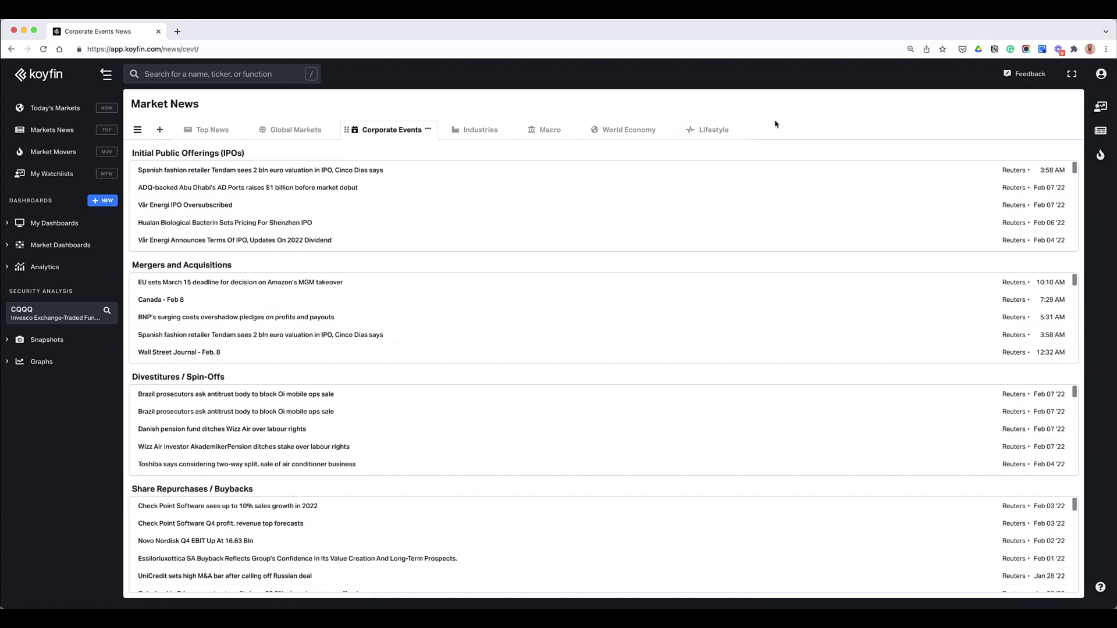
click(159, 130)
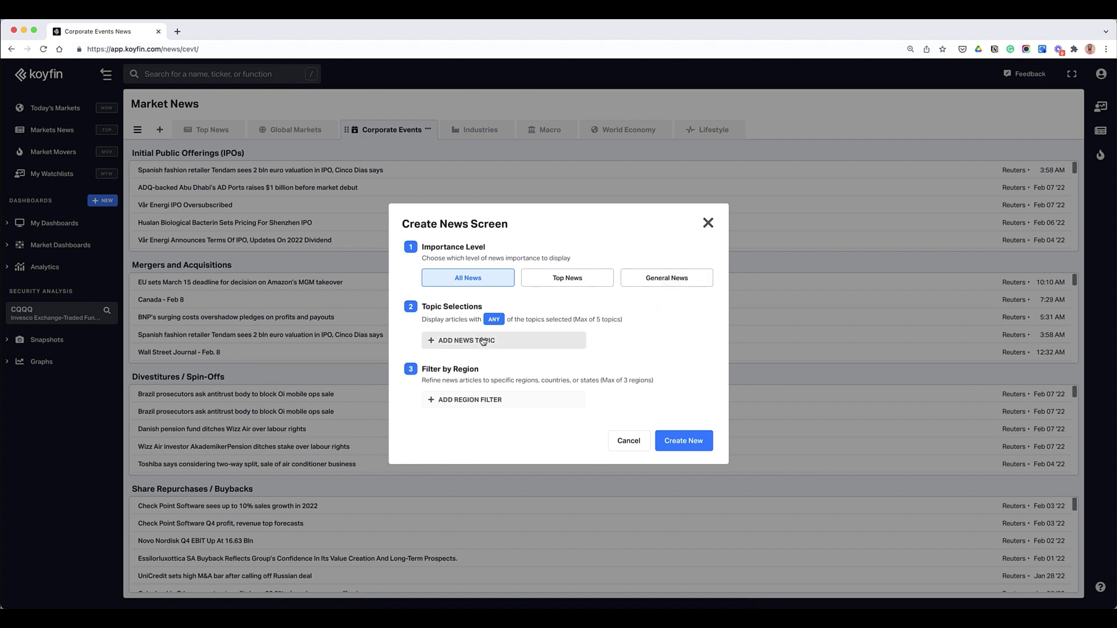
- Add Industry Specific > Airlines as the first news topic
click(463, 343)
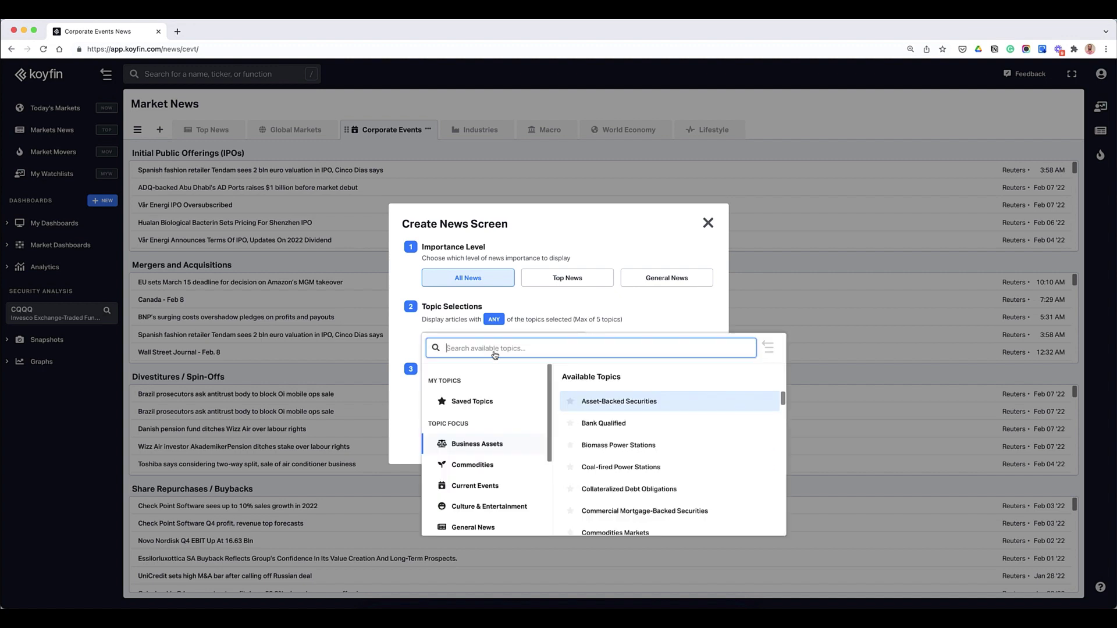
scroll(481, 478, down, 4)
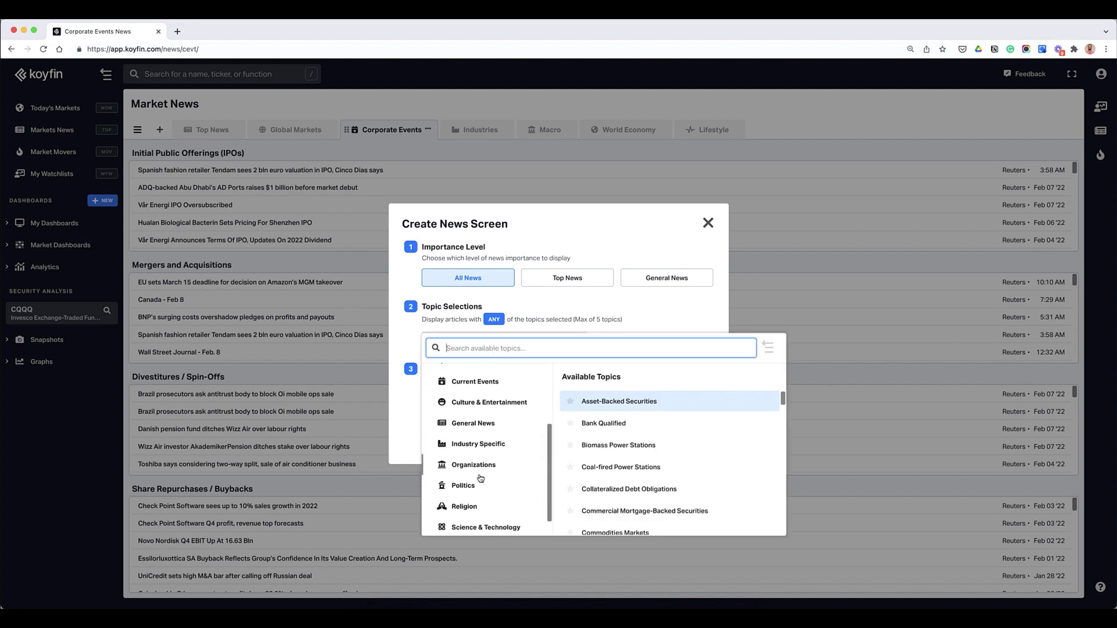
scroll(481, 479, up, 2)
click(478, 462)
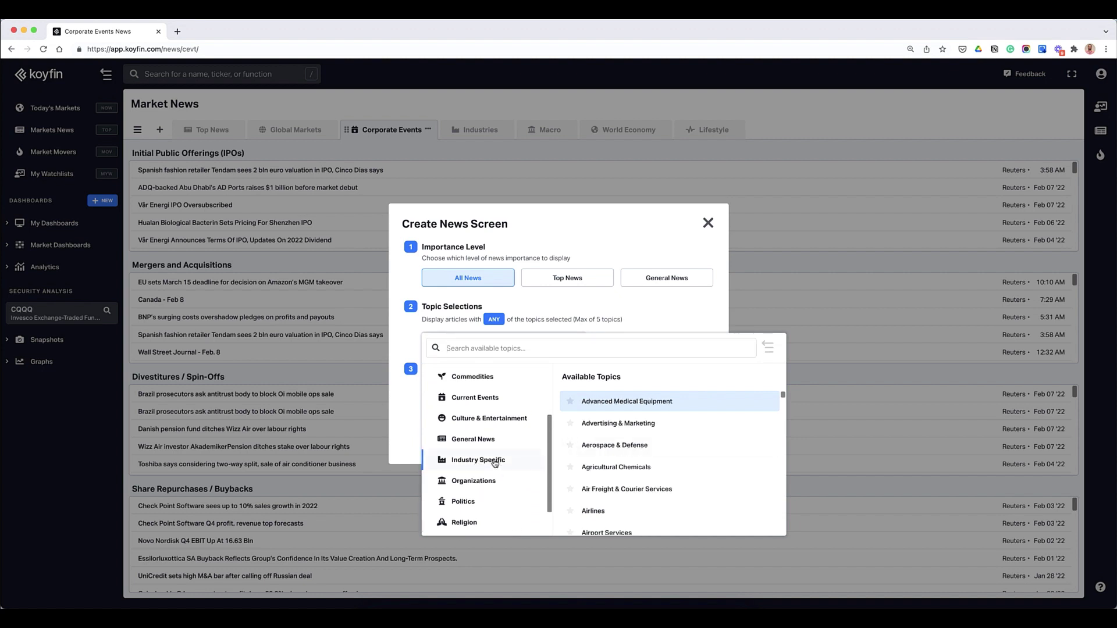
click(609, 518)
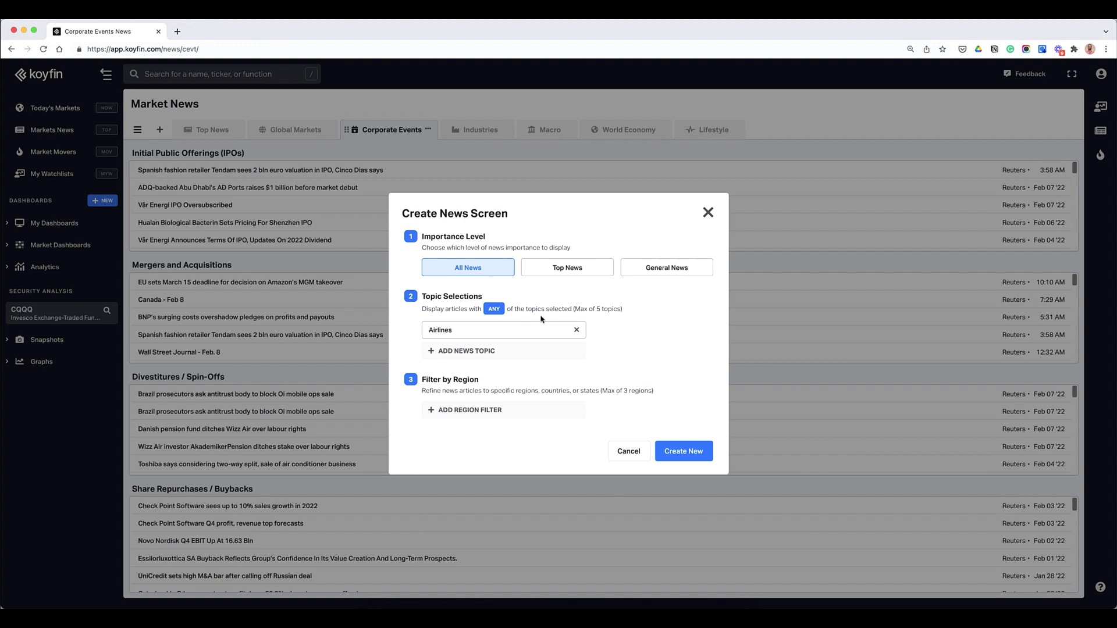
- Add Bankruptcy / Insolvency as a second topic and require articles to match ALL topics
click(485, 353)
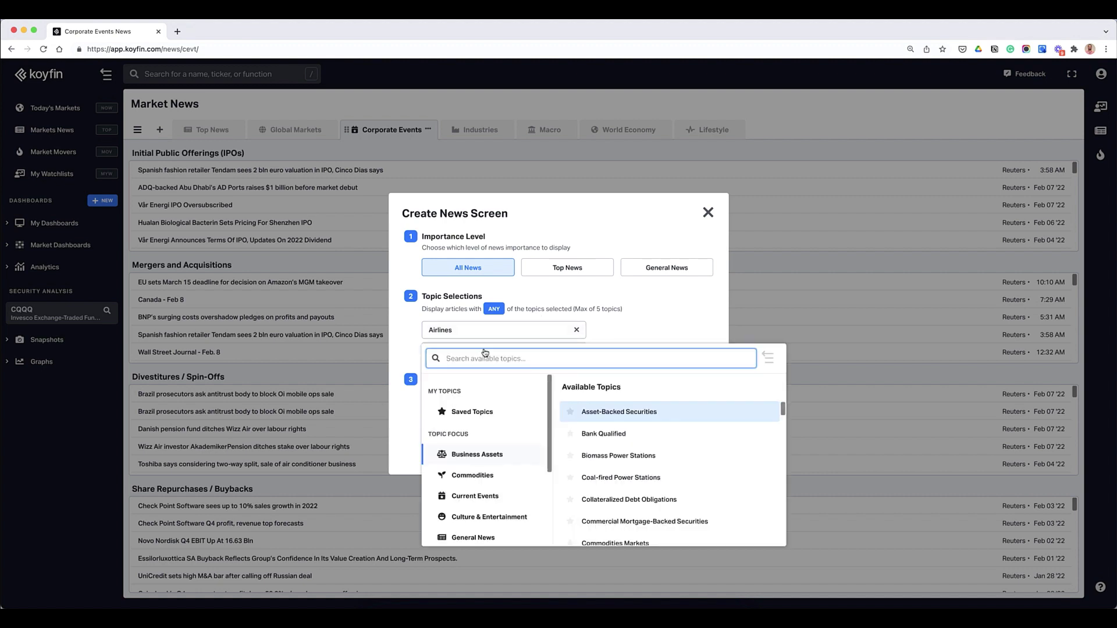
text(bank)
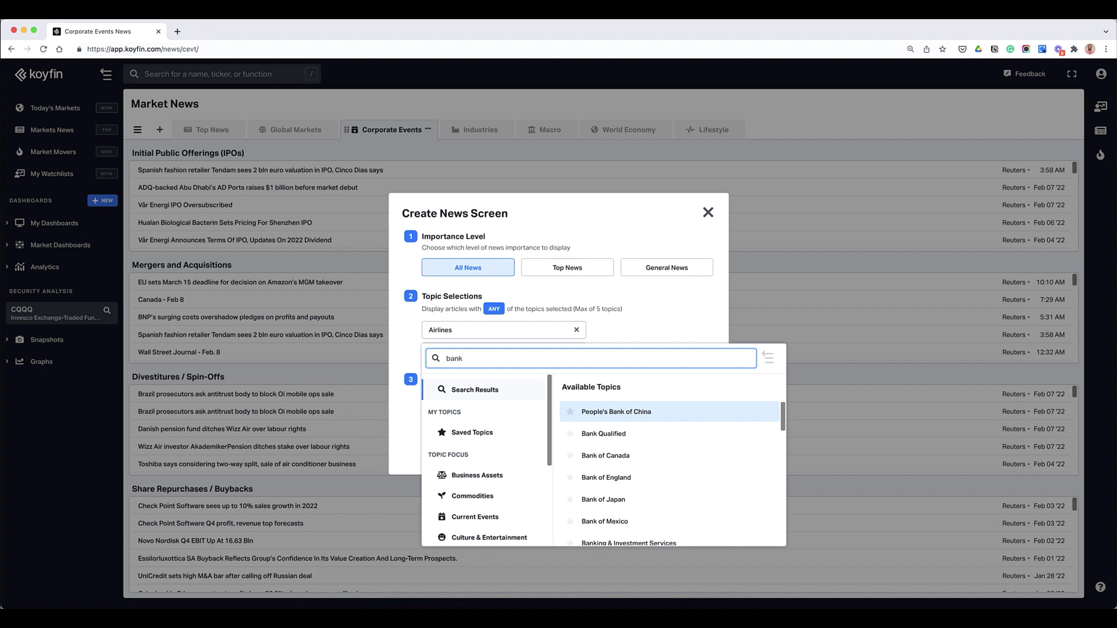
text(r)
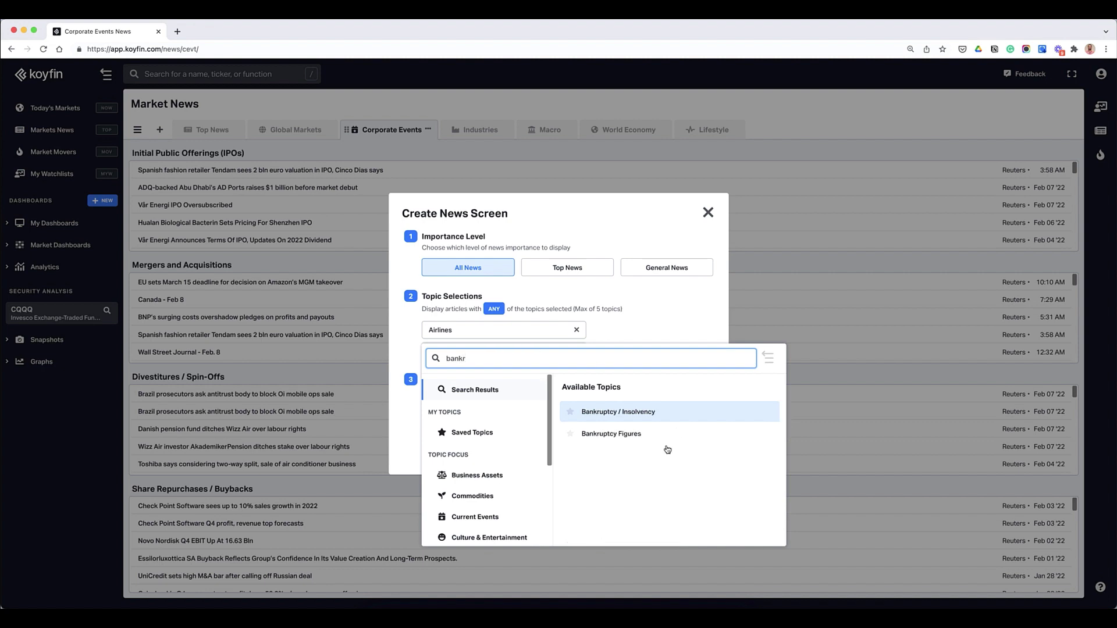
click(600, 412)
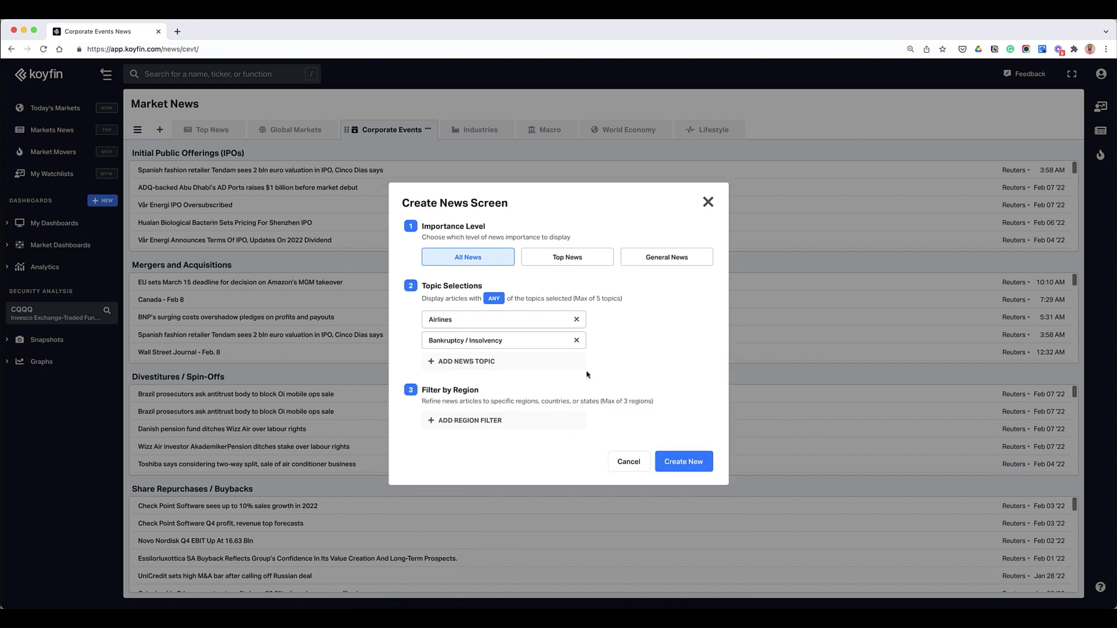
click(494, 299)
click(496, 301)
click(494, 298)
- Add United States as the region filter and create the Airlines + Bankruptcy news screen
click(455, 423)
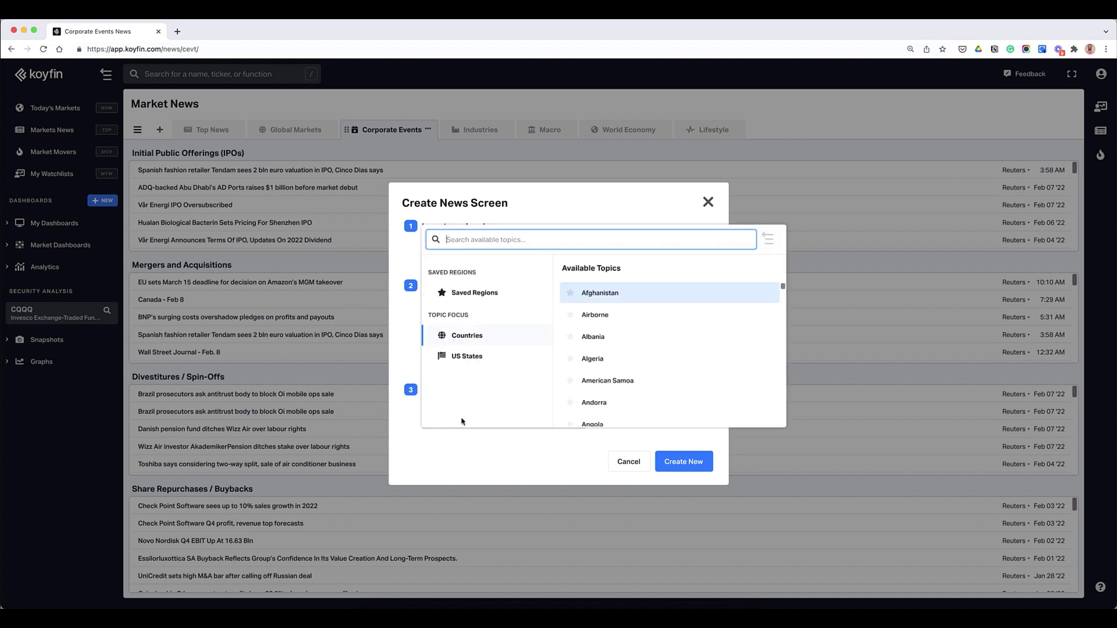
click(470, 360)
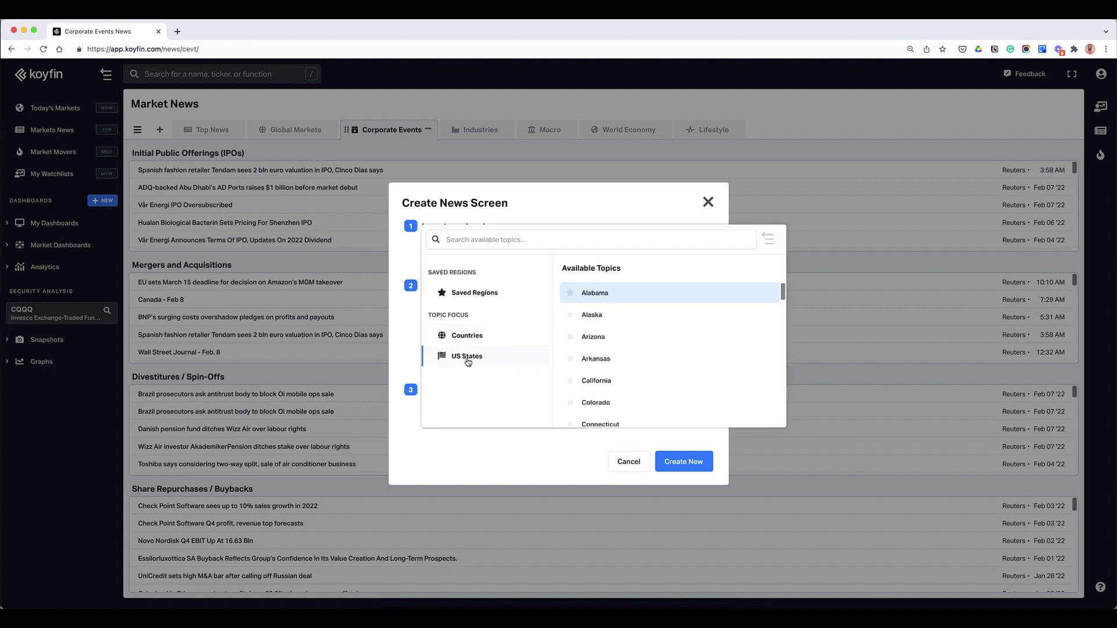
click(468, 336)
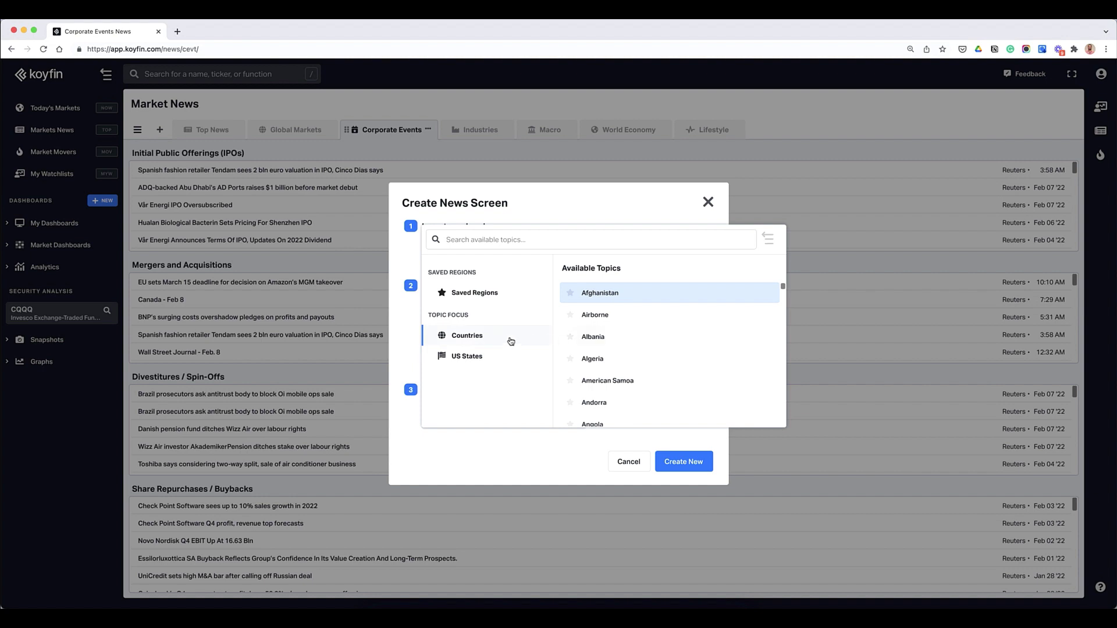
click(511, 249)
text(unitd)
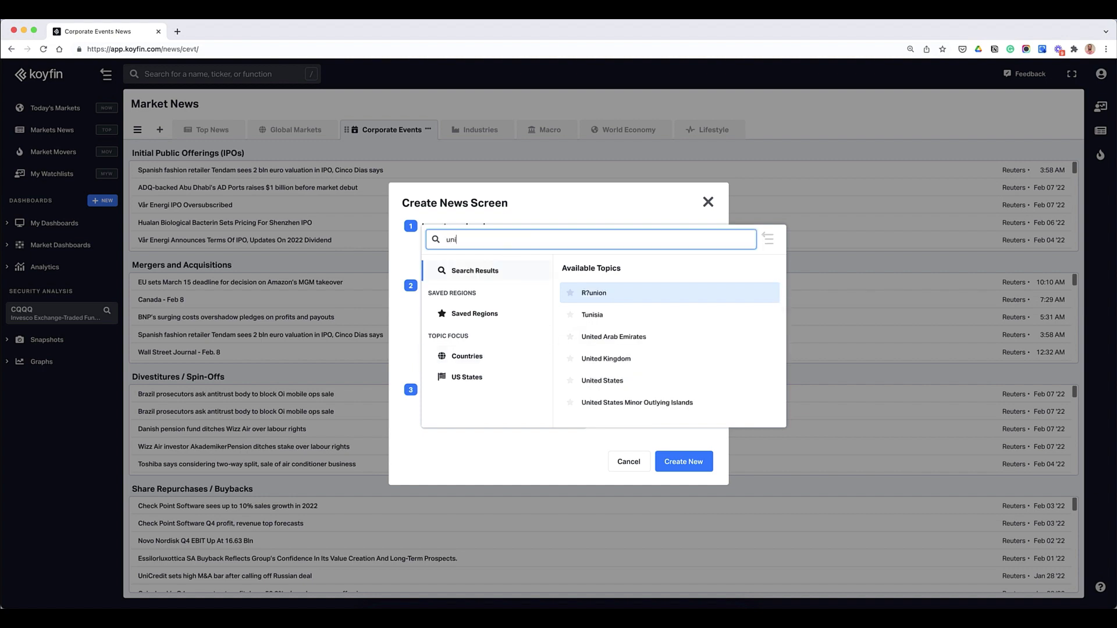
key(BackSpace)
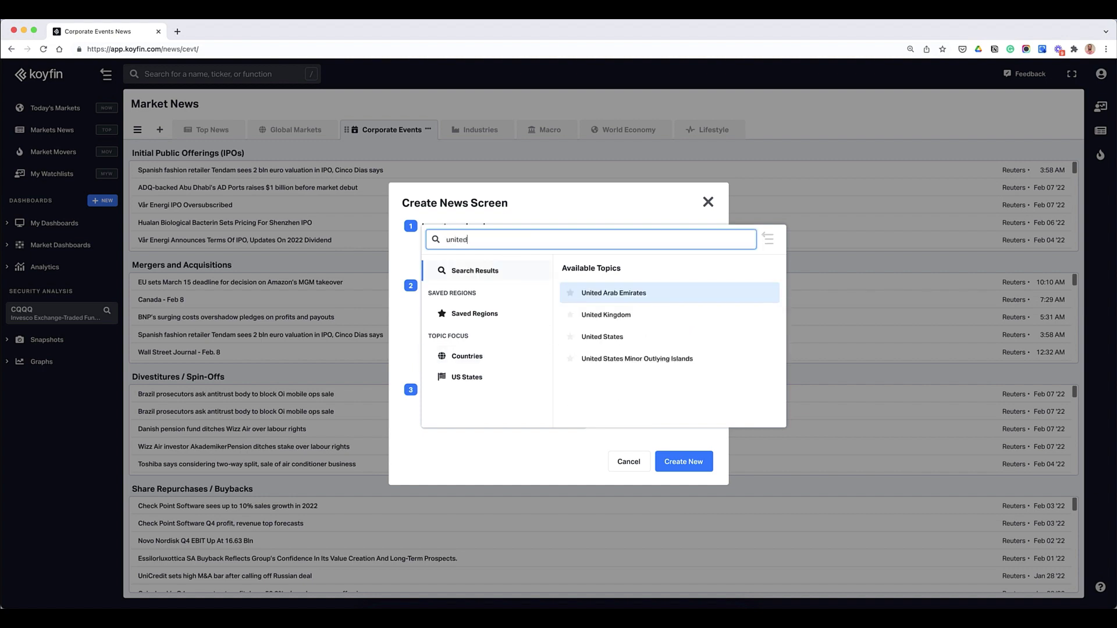
click(645, 339)
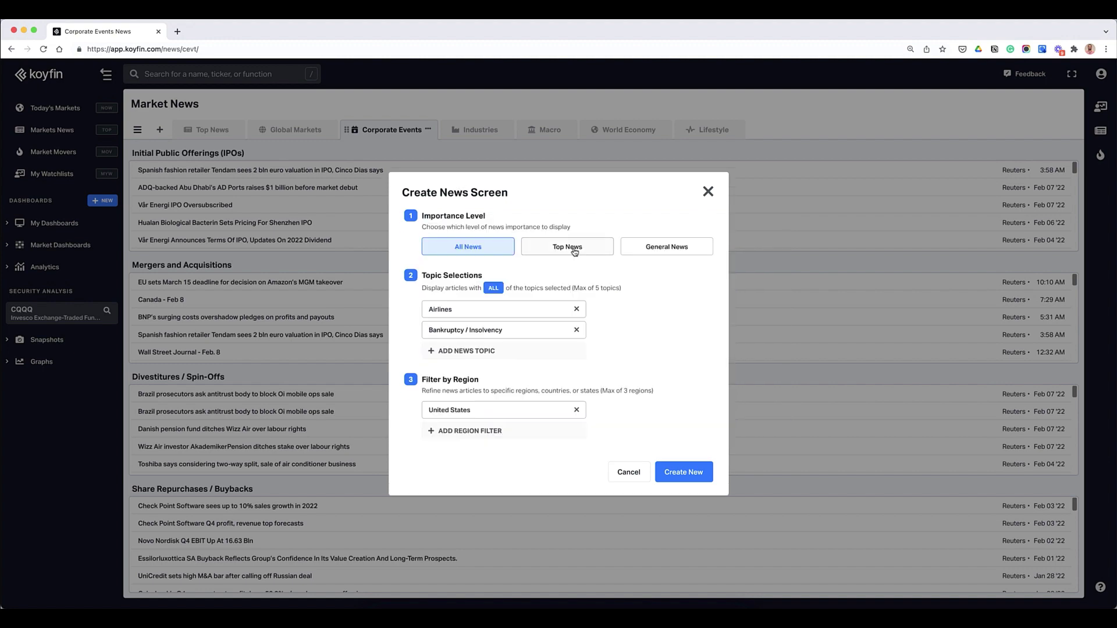
click(683, 474)
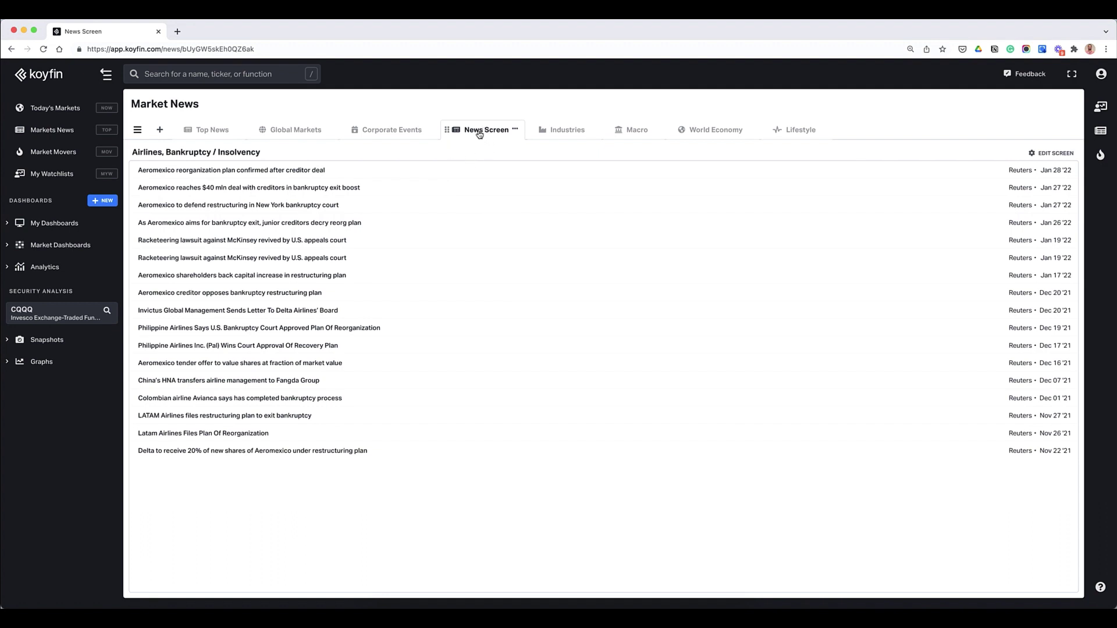
- Move the News Screen tab after Lifestyle and rename it 'Airlines Bankruptcy'
drag(479, 132, 786, 133)
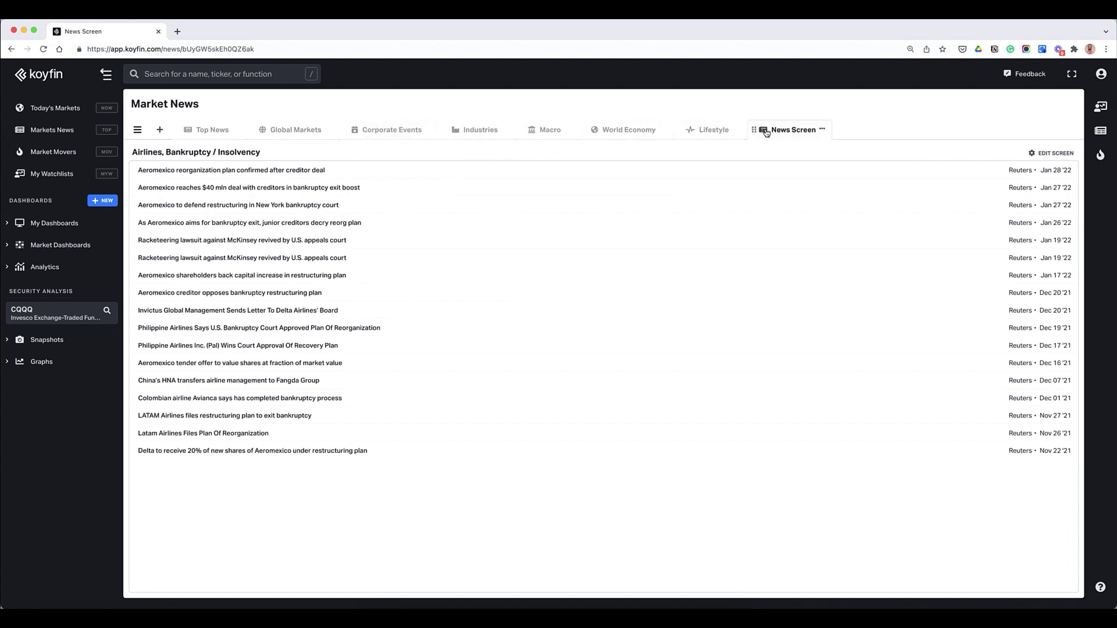
click(822, 129)
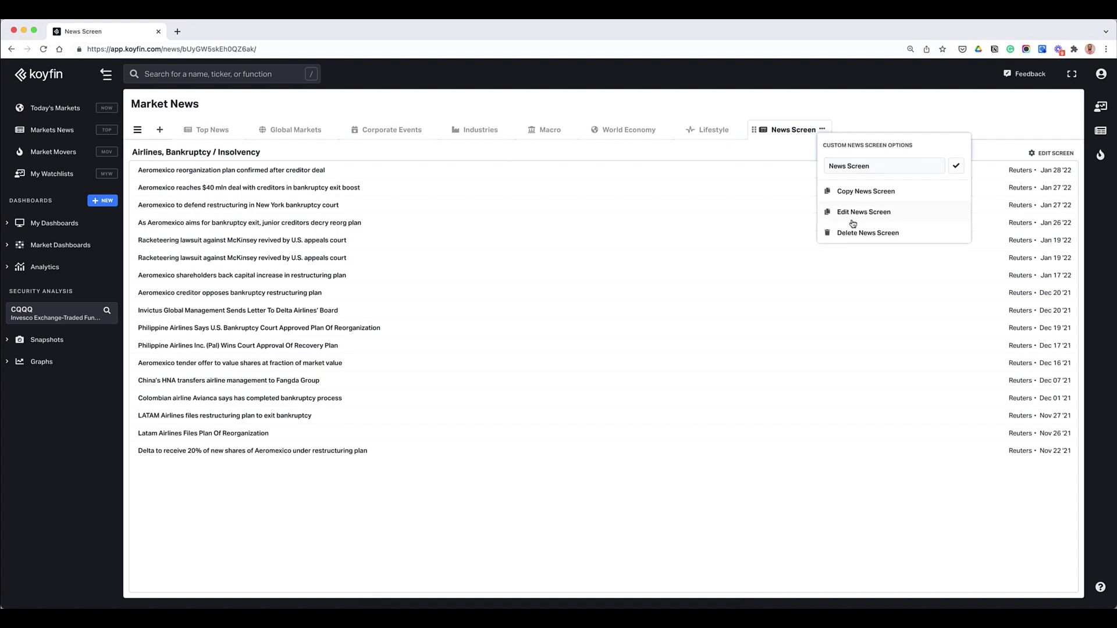
click(847, 167)
text(A)
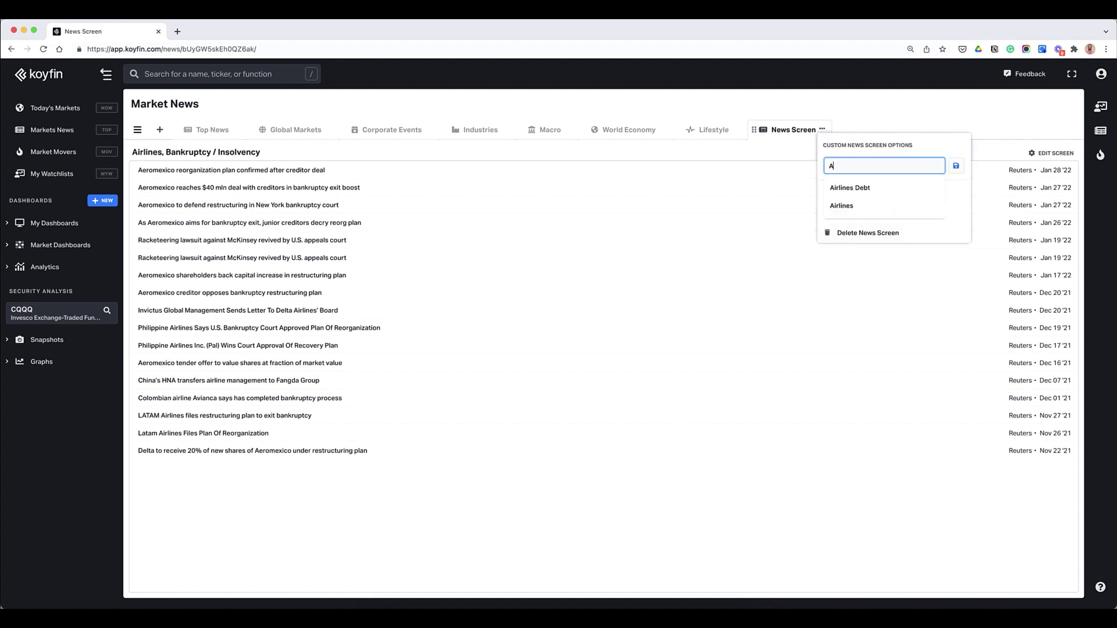
text(irlines Bankruptcy)
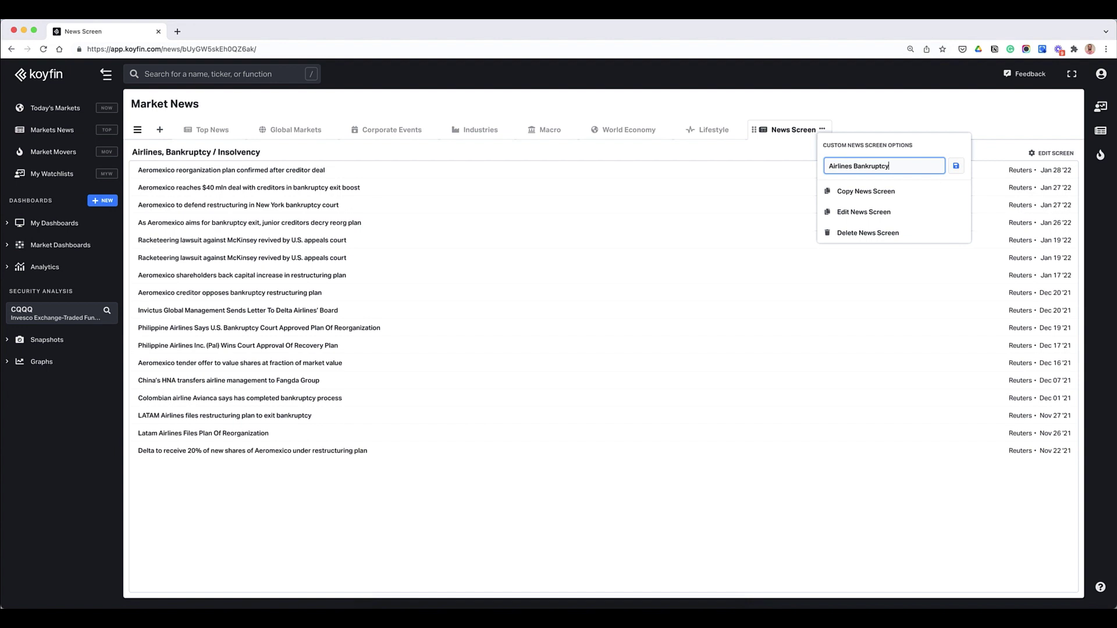
key(Return)
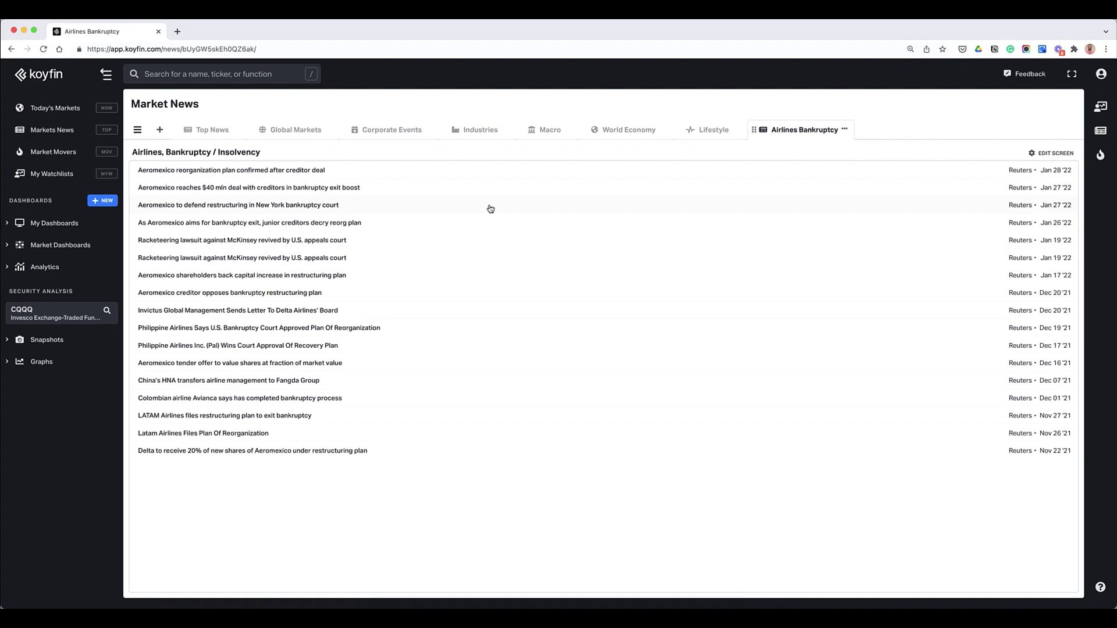
- Return to Market News and switch to the Airlines Bankruptcy tab
click(38, 81)
click(58, 134)
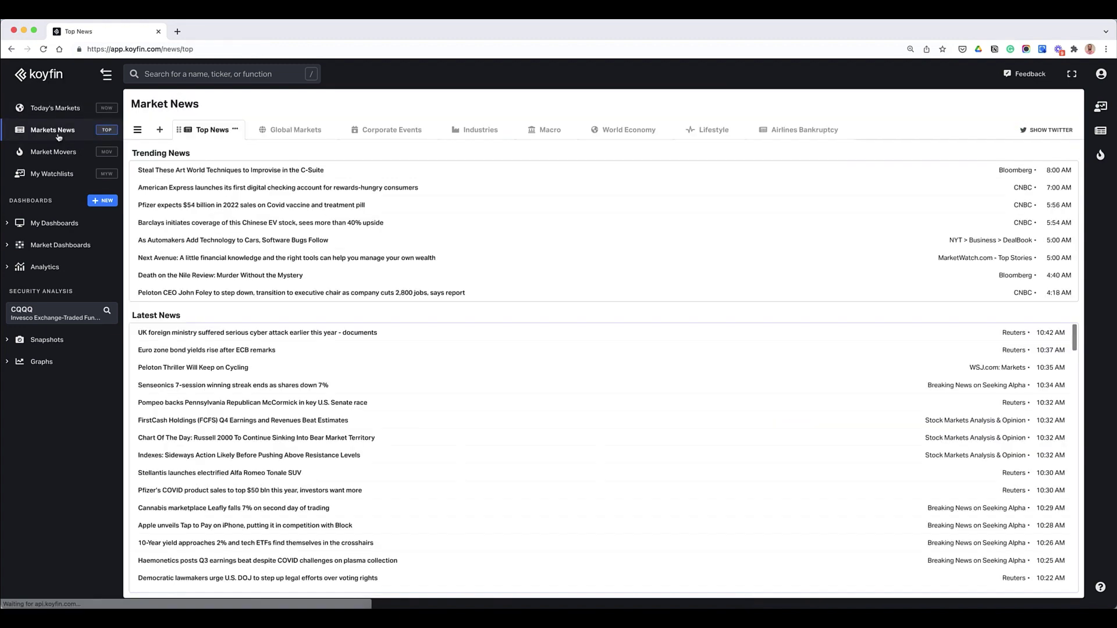
click(795, 132)
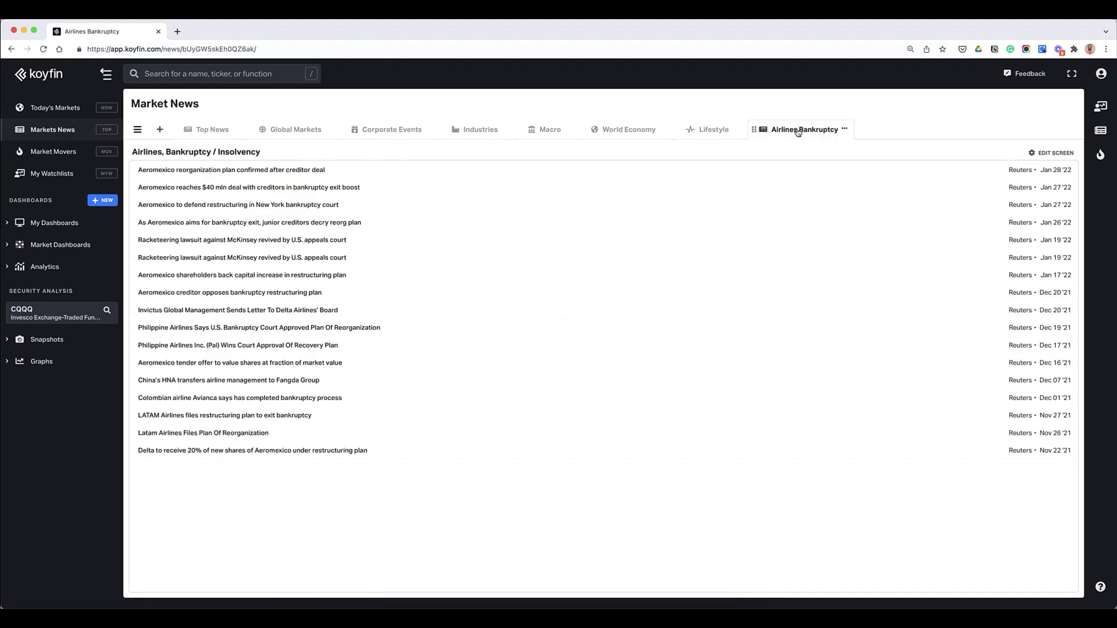
- Read the Aeromexico bankruptcy headlines, then begin another news screen
click(209, 169)
click(208, 187)
click(207, 206)
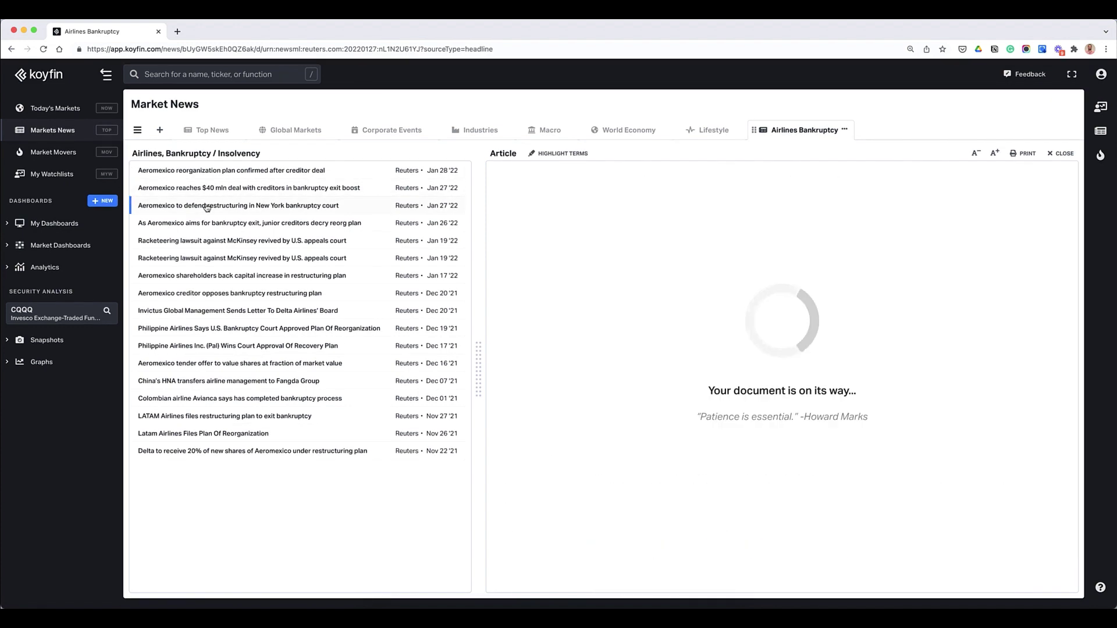
click(210, 228)
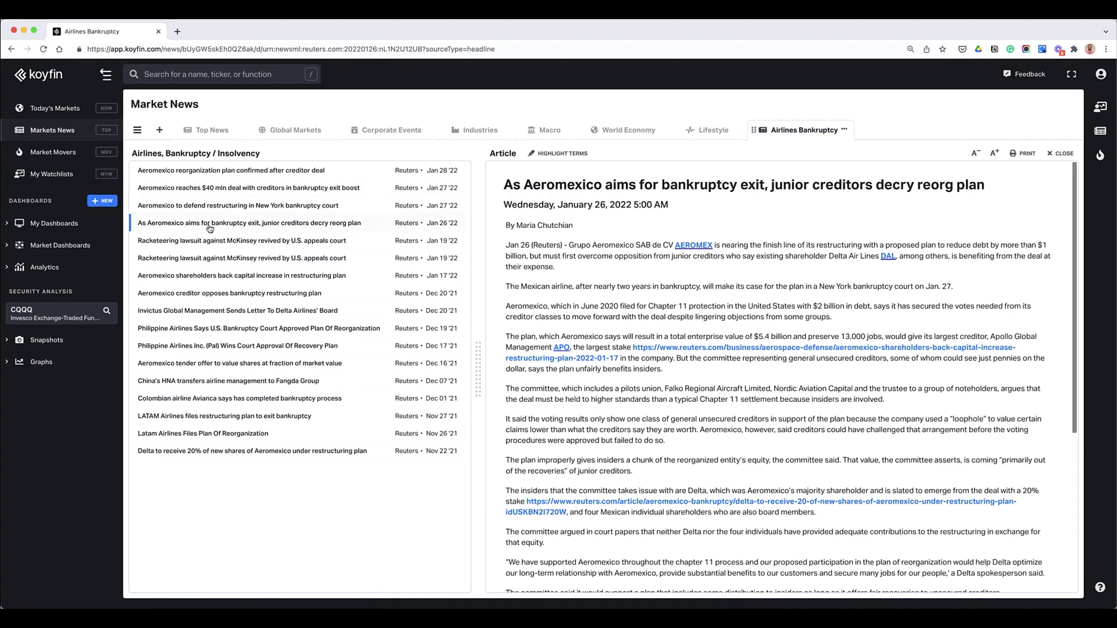
click(159, 129)
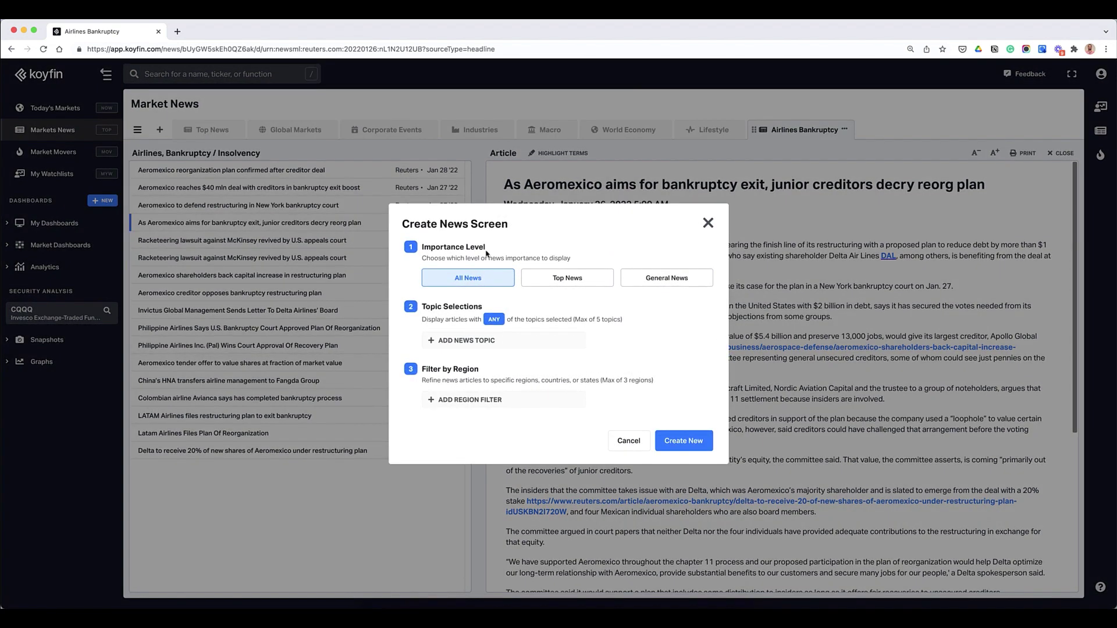
- Search 'bonds' and add US Corporate Bonds as the screen's only topic
click(480, 343)
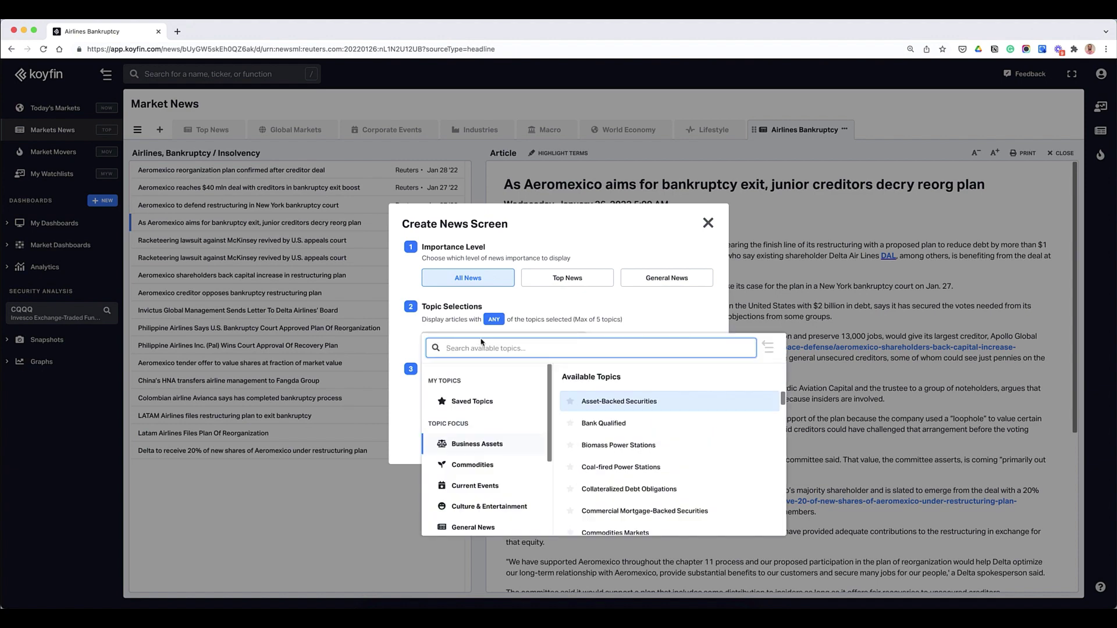
text(bond)
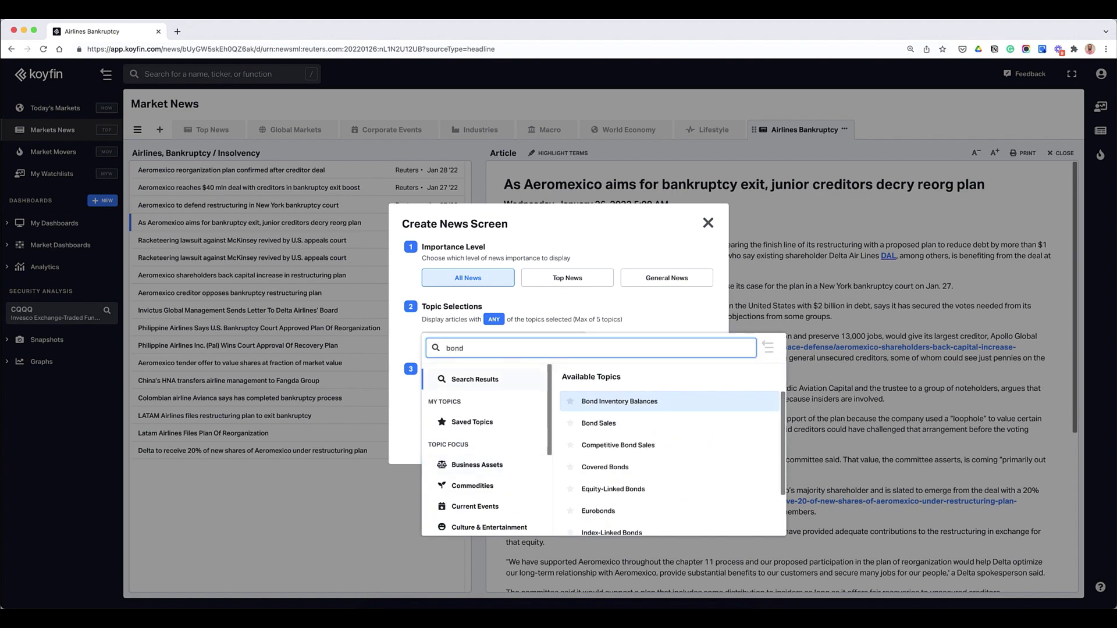
text(s)
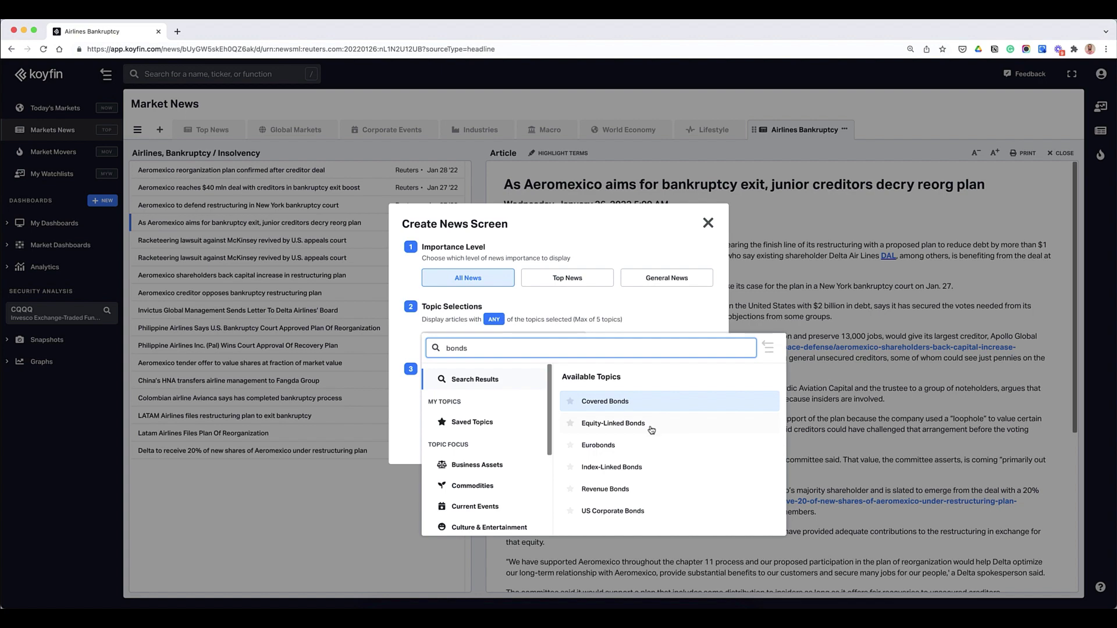
click(620, 512)
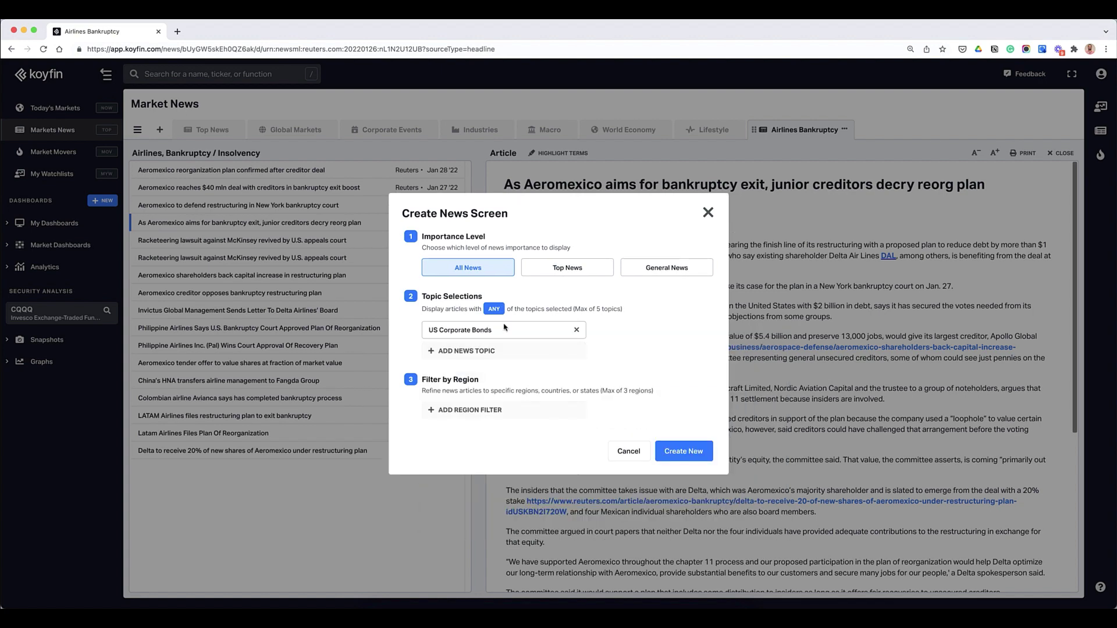
click(482, 352)
click(648, 316)
- Create the US Corporate Bonds screen and rename its News Screen (1) tab to 'Bonds'
click(687, 452)
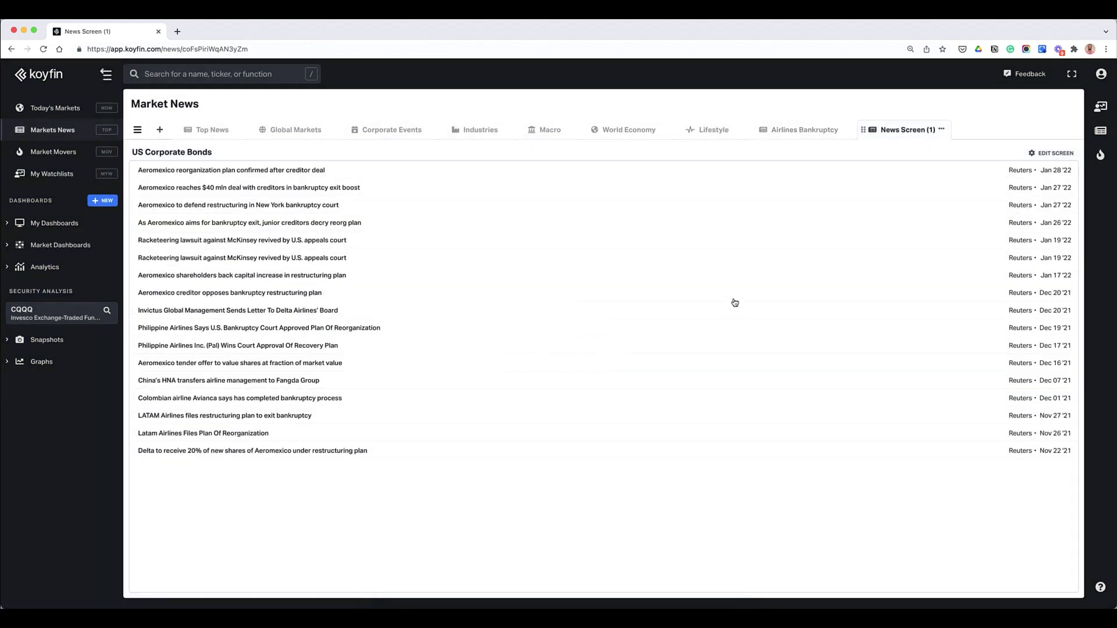
click(941, 130)
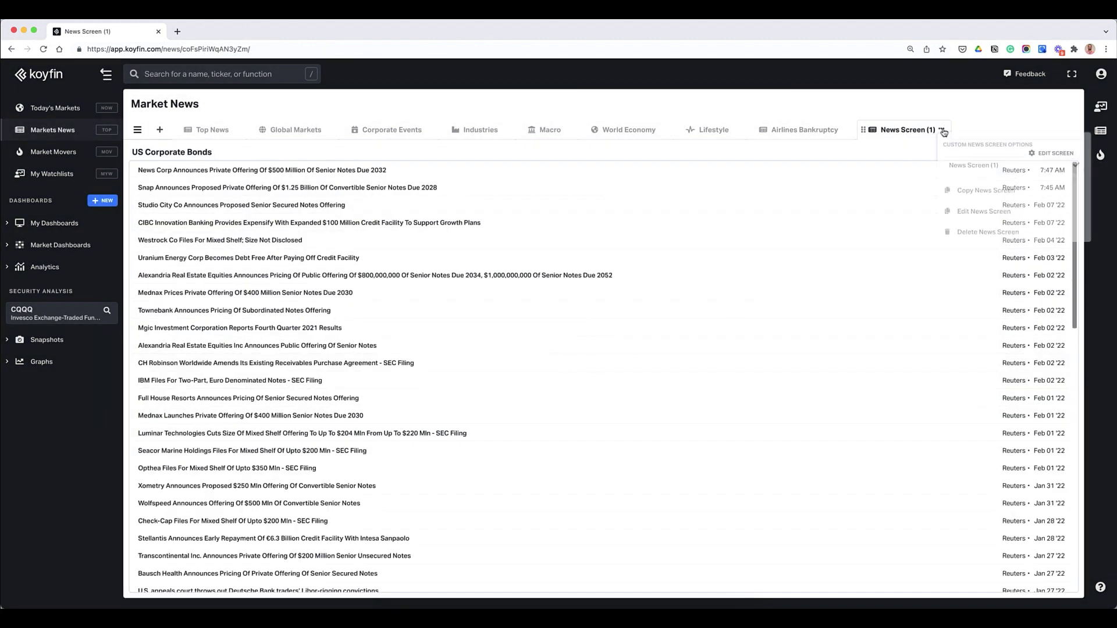
click(968, 167)
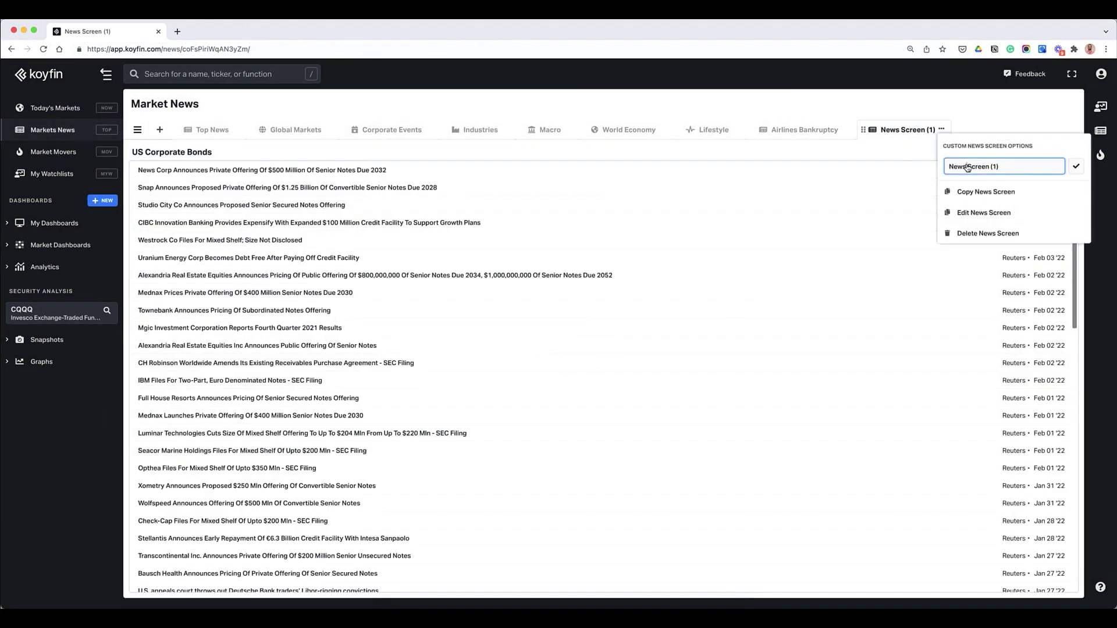
key(super+a)
key(BackSpace)
text(Bonds)
key(Return)
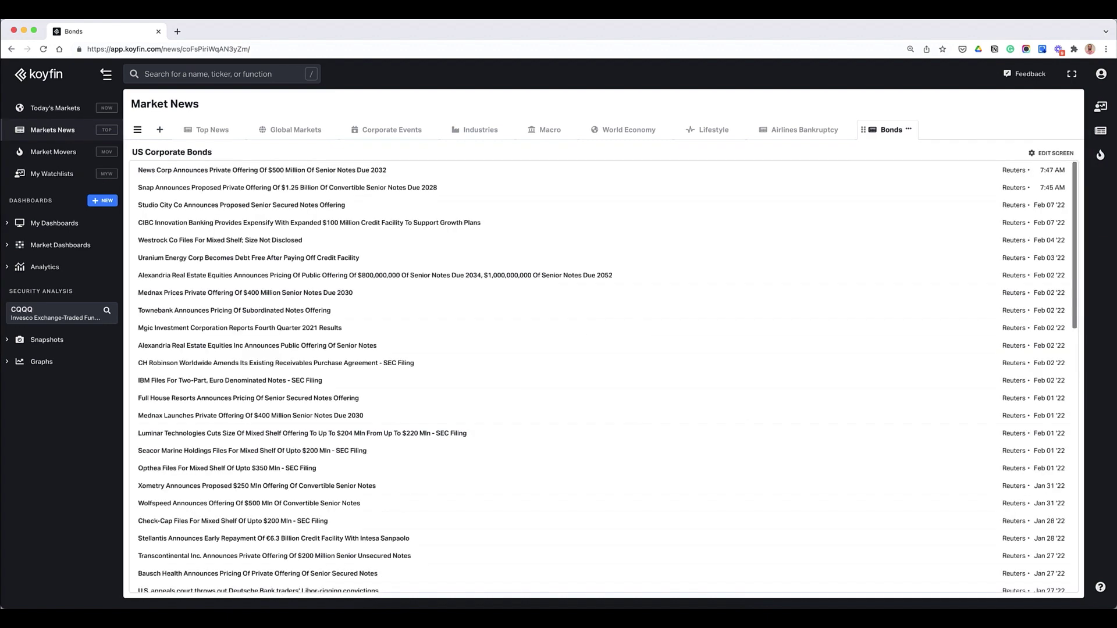